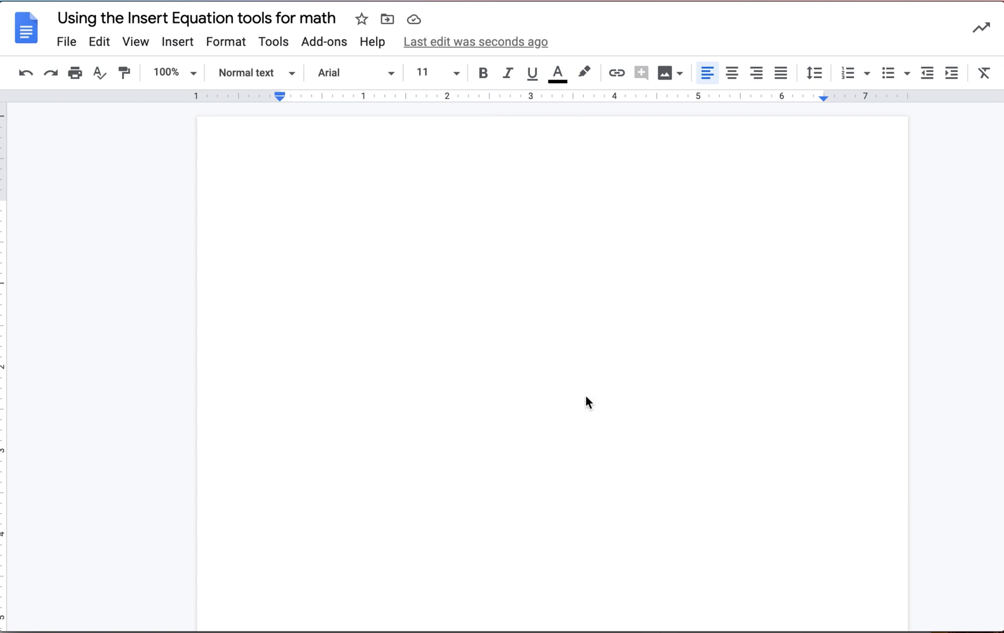
# - Set the font size to 14 on the blank page and insert an empty equation
pyautogui.click(457, 276)
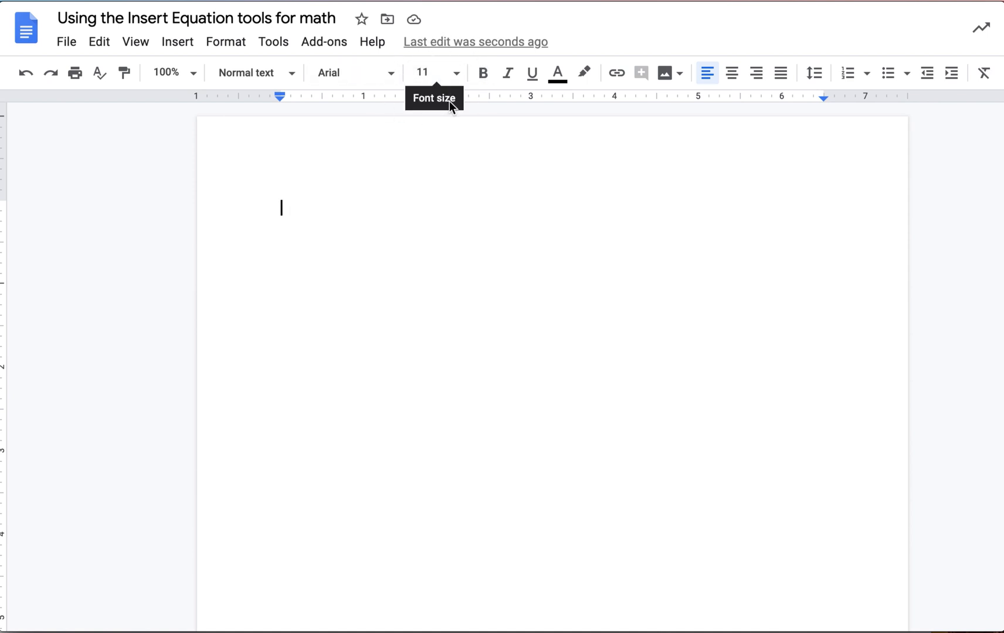
pyautogui.click(457, 74)
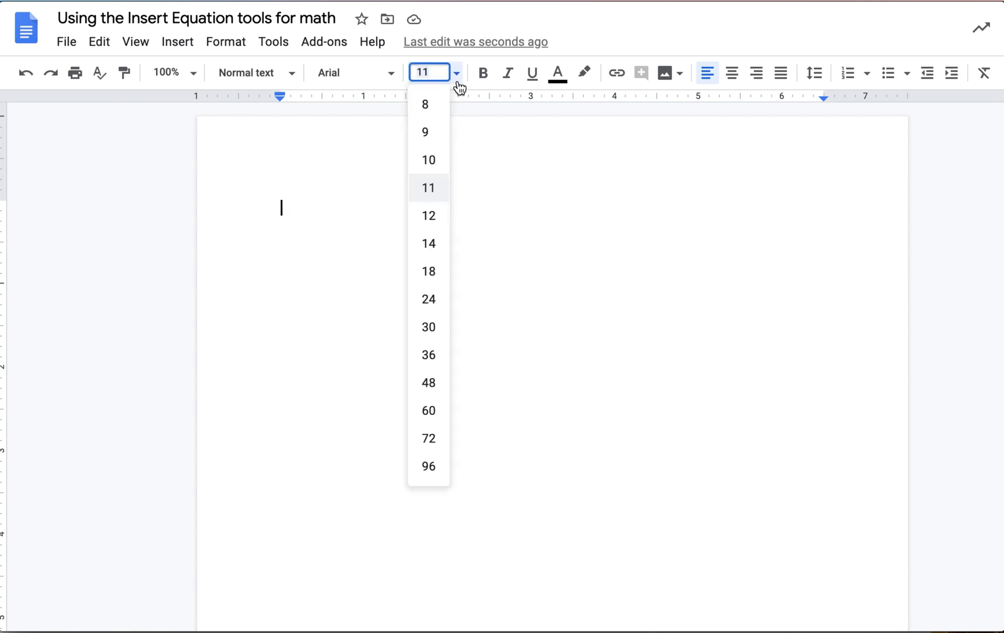
pyautogui.click(434, 243)
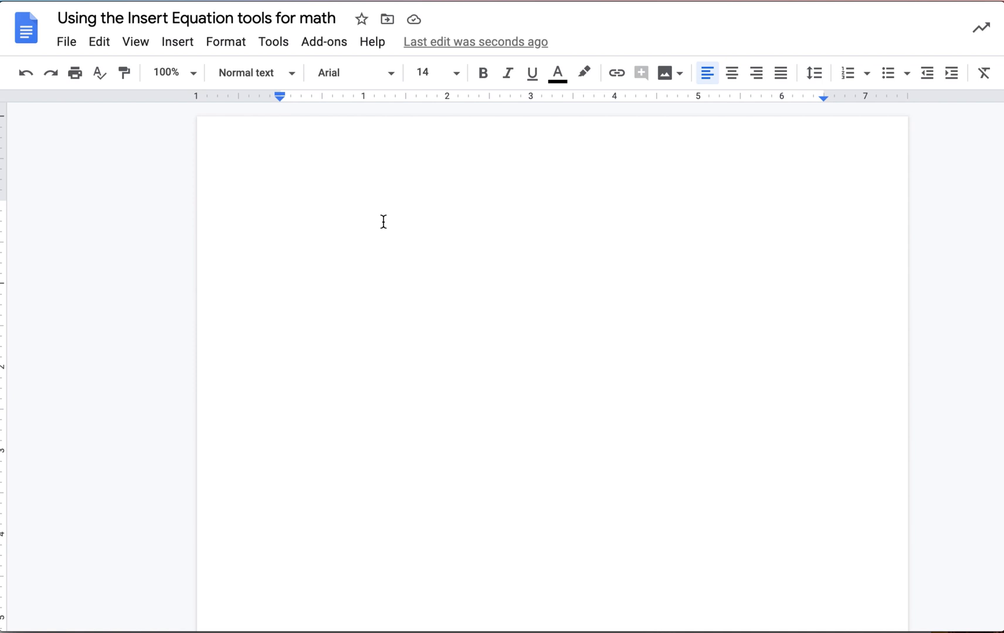
pyautogui.click(178, 42)
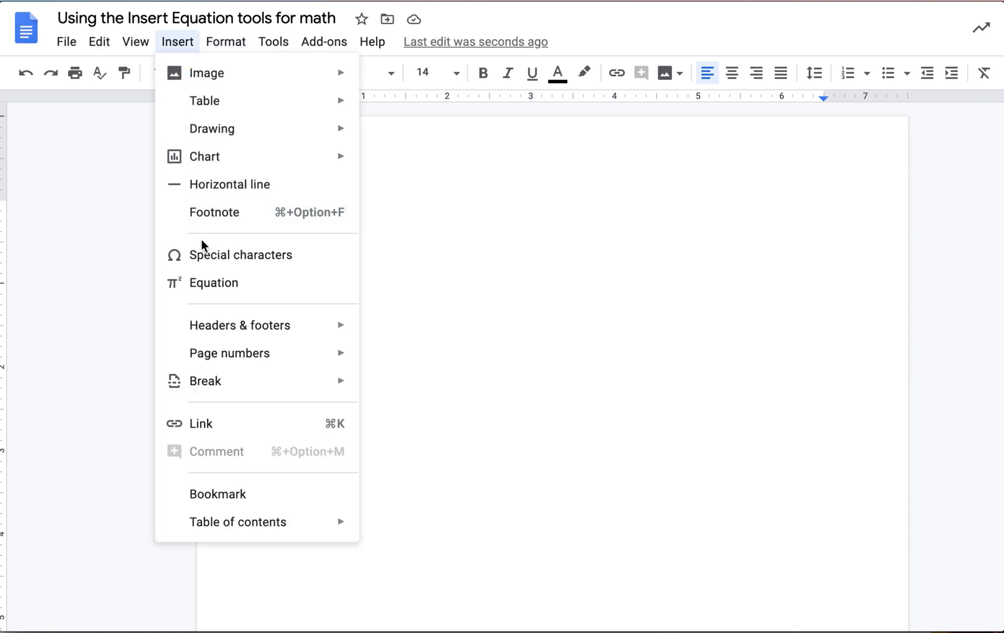
pyautogui.click(204, 285)
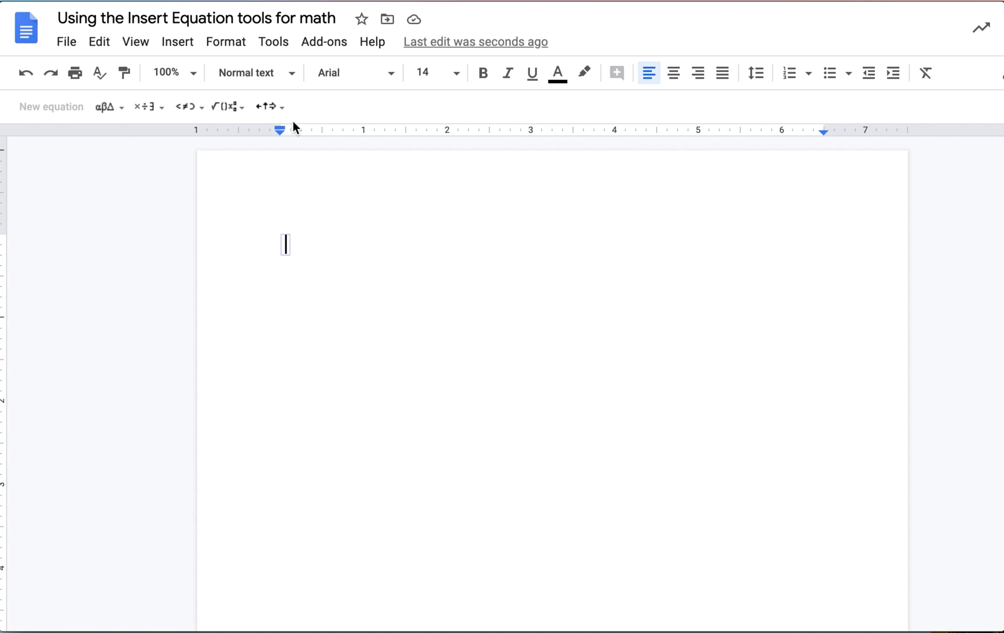
# - Look through the available equation symbols: Greek letters, miscellaneous operations, relations, math operations and arrows
pyautogui.click(122, 108)
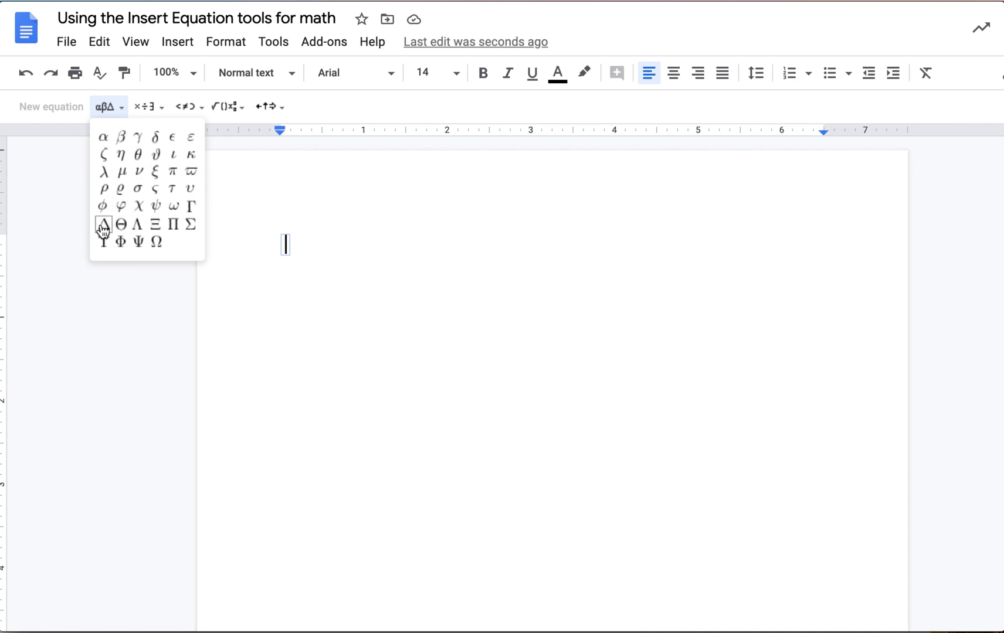
pyautogui.click(157, 113)
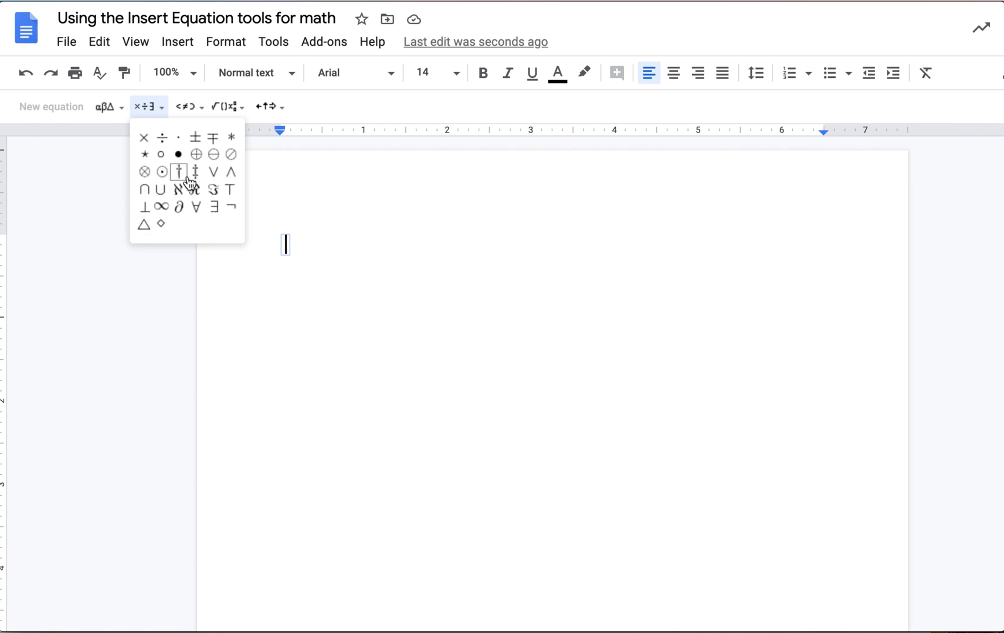
pyautogui.click(201, 109)
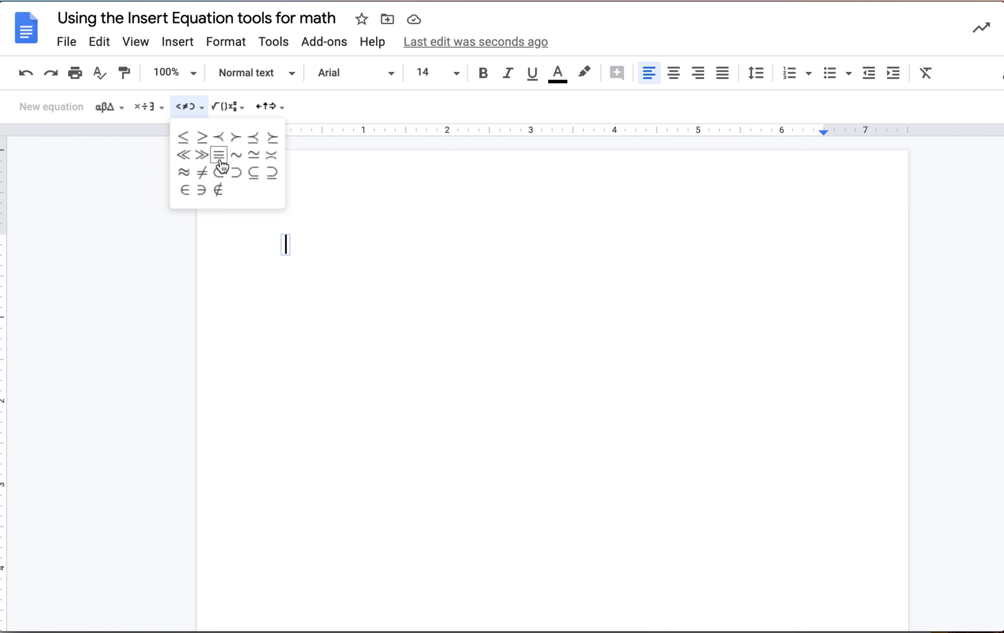
pyautogui.click(239, 111)
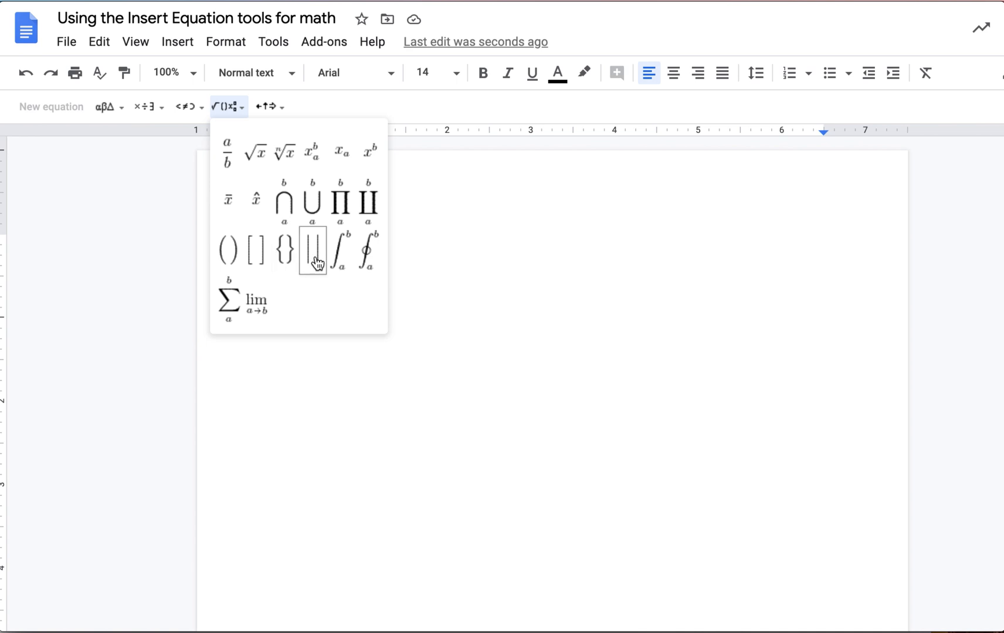
pyautogui.click(284, 111)
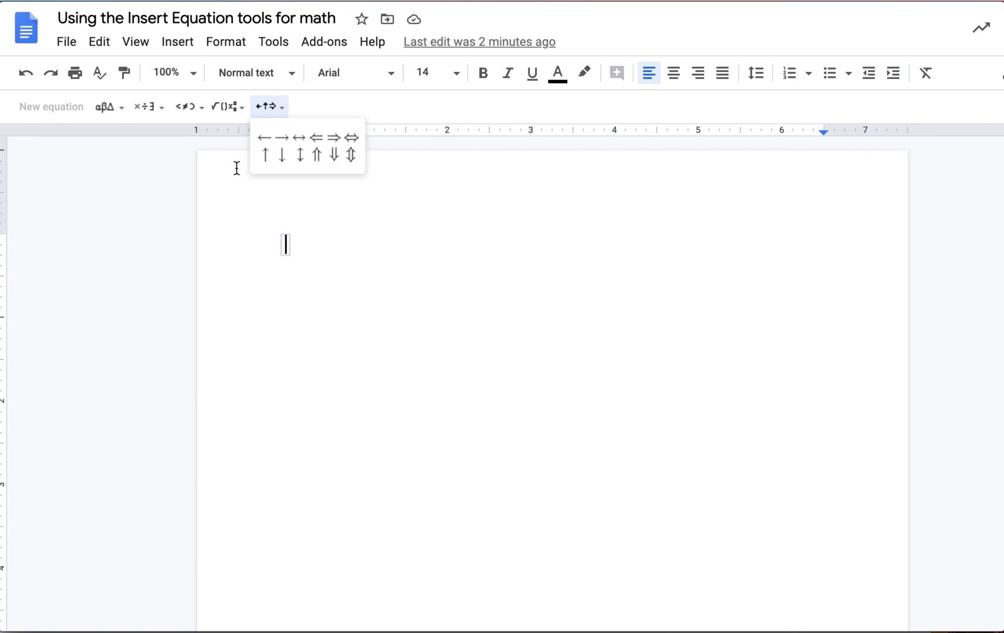
# - Delete the empty equation and start a new one with the fraction 2/3
pyautogui.click(450, 211)
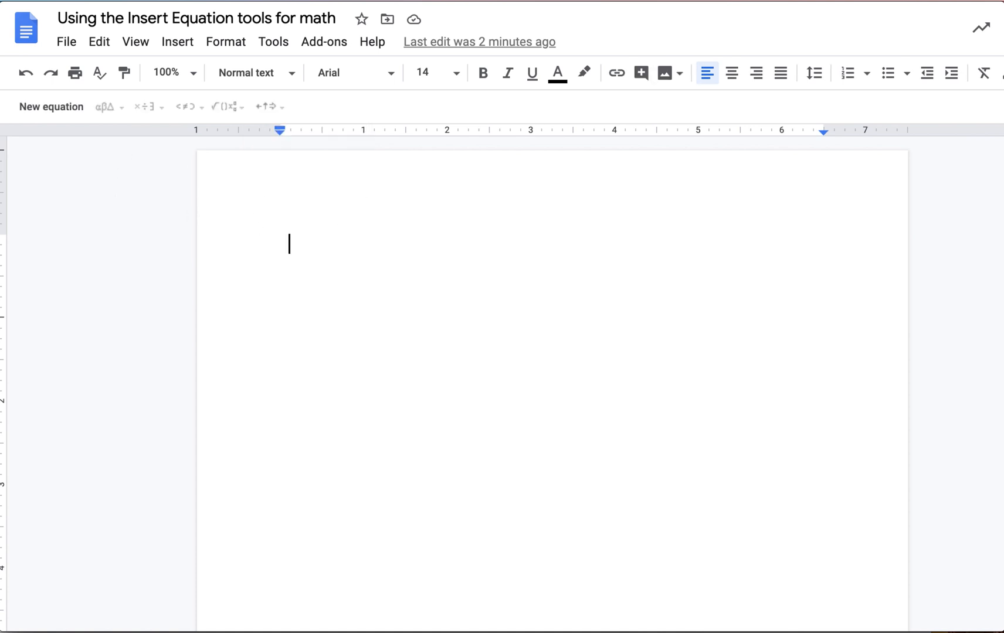
pyautogui.press('BackSpace')
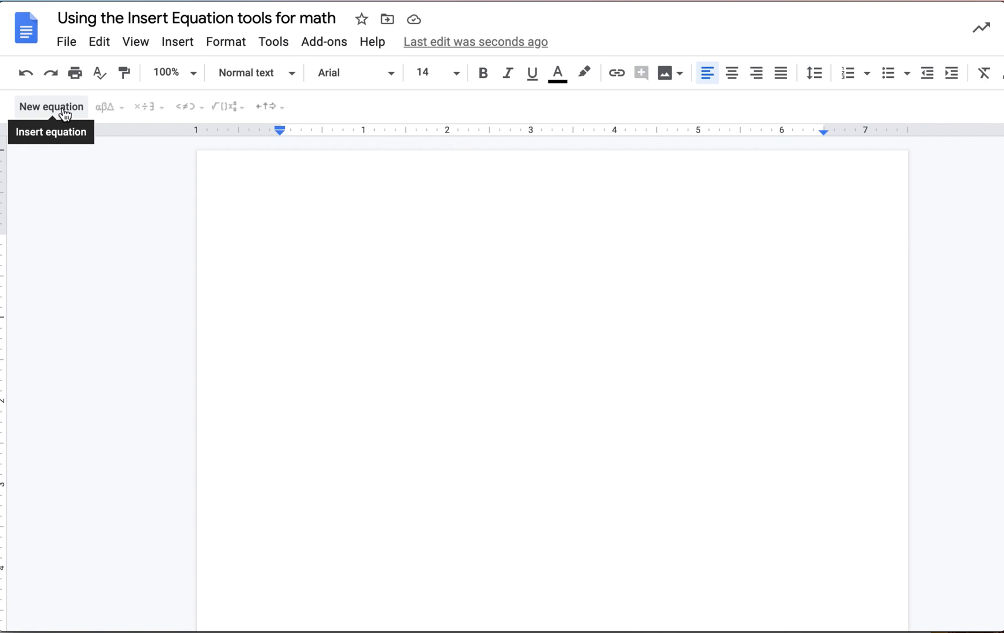
pyautogui.click(64, 111)
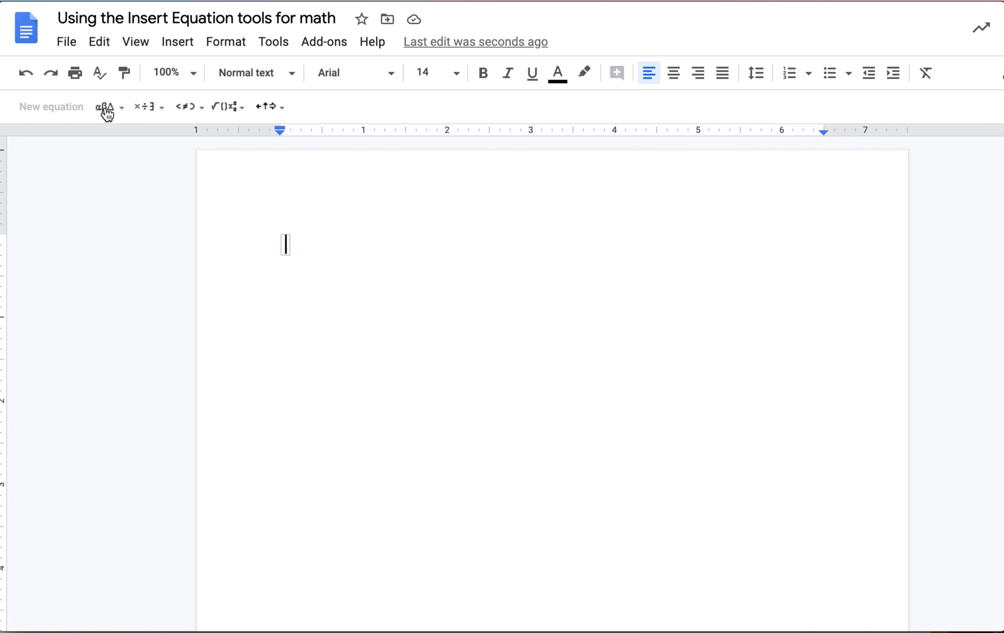
pyautogui.click(245, 111)
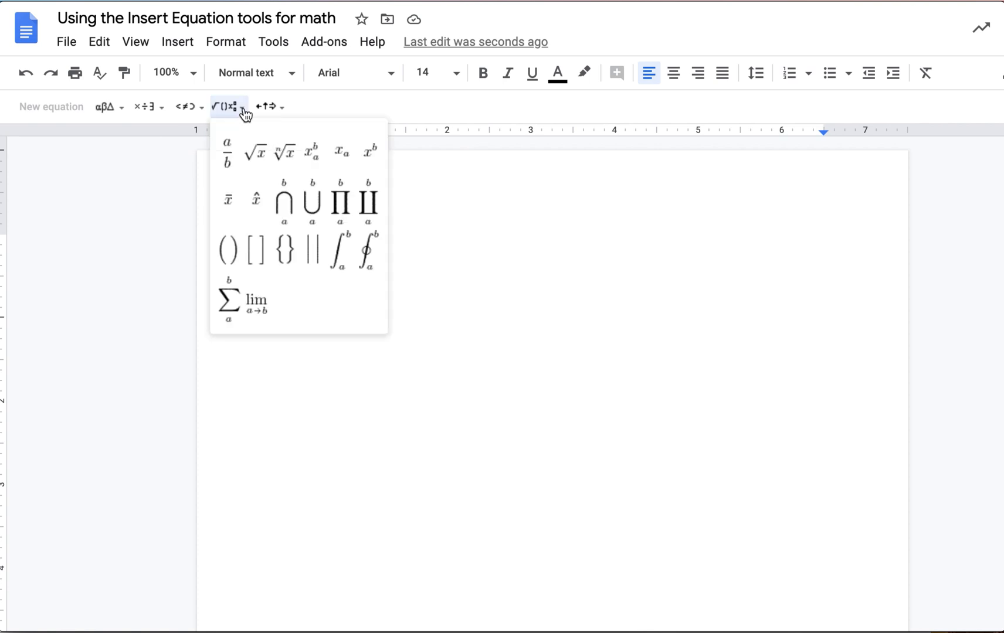
pyautogui.click(230, 153)
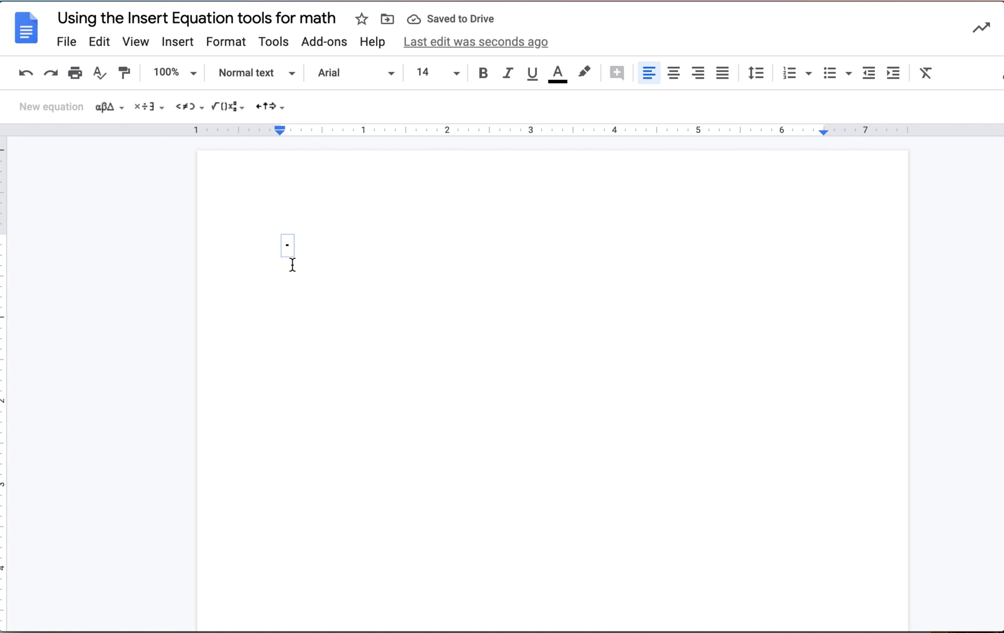
pyautogui.write('2')
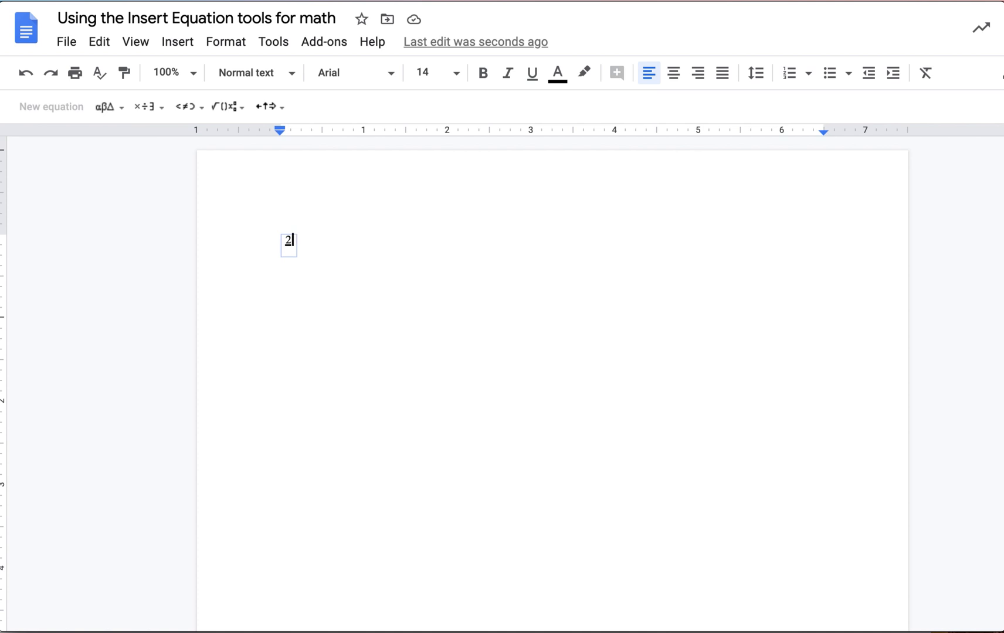
pyautogui.press('Down')
pyautogui.write('3')
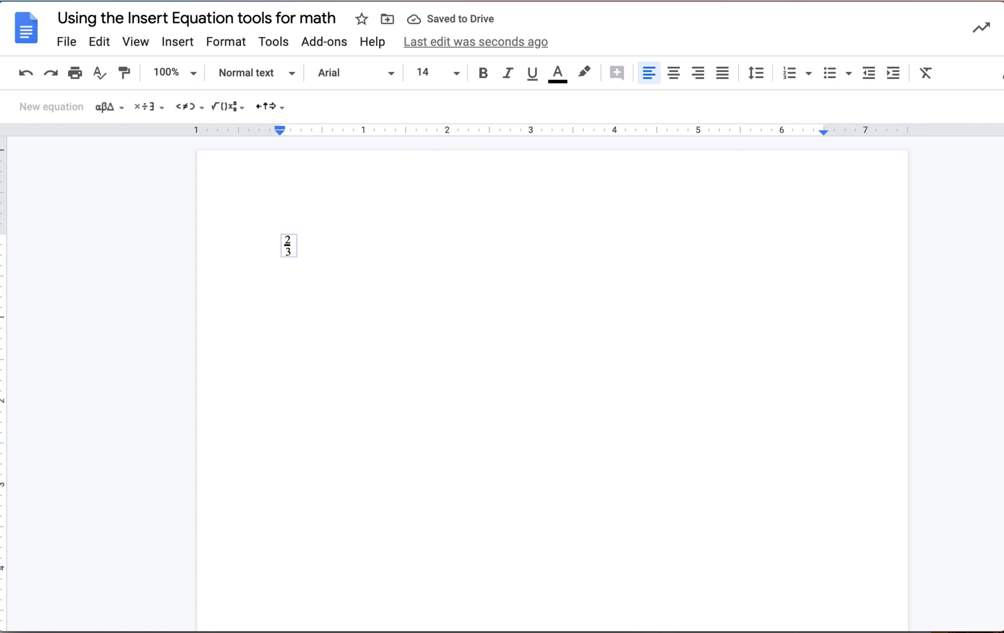
# - Continue the equation after the fraction with x − 10 = and finish it with the fraction 1/5
pyautogui.press('Right')
pyautogui.write('x')
pyautogui.write('-10=')
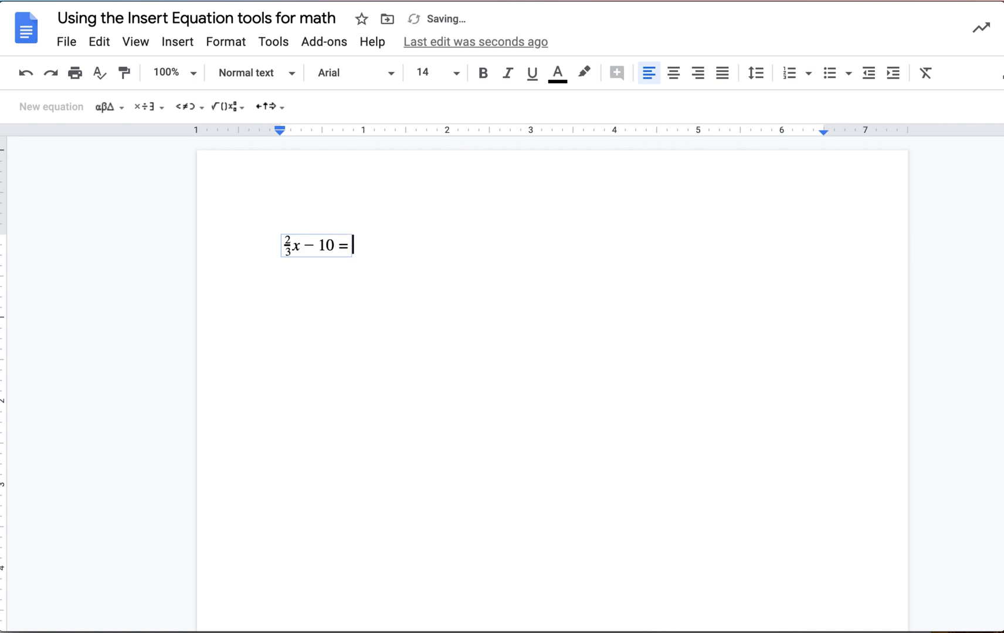
pyautogui.click(237, 112)
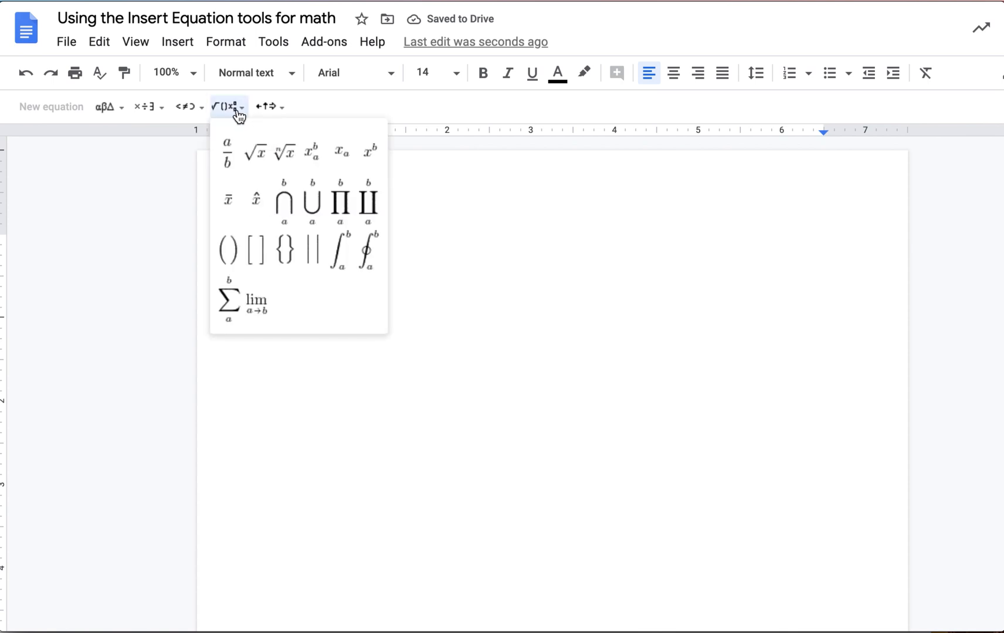
pyautogui.click(228, 152)
pyautogui.write('10 =')
pyautogui.press('Down')
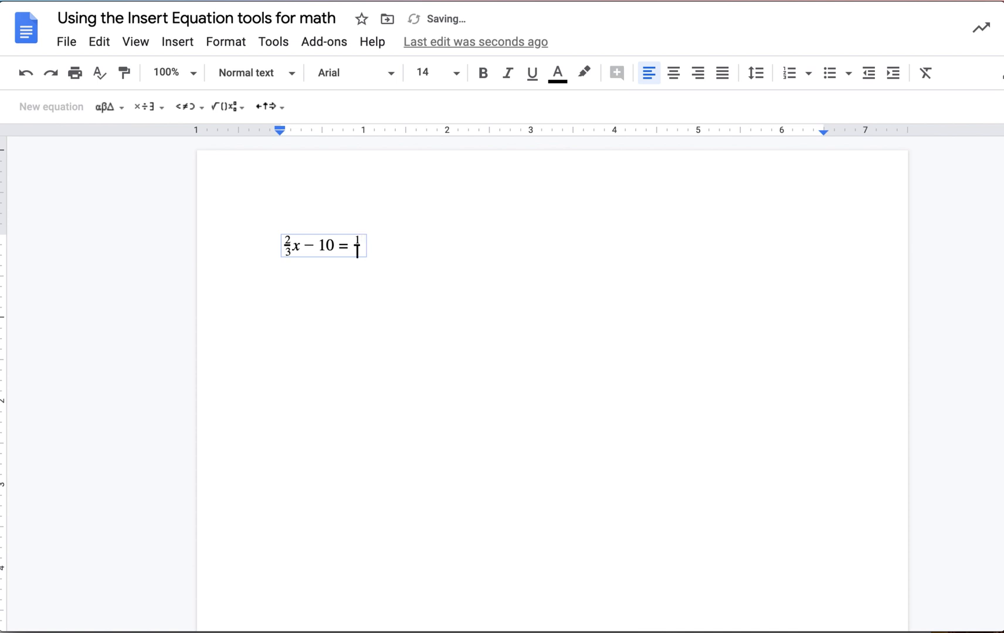
pyautogui.write('5')
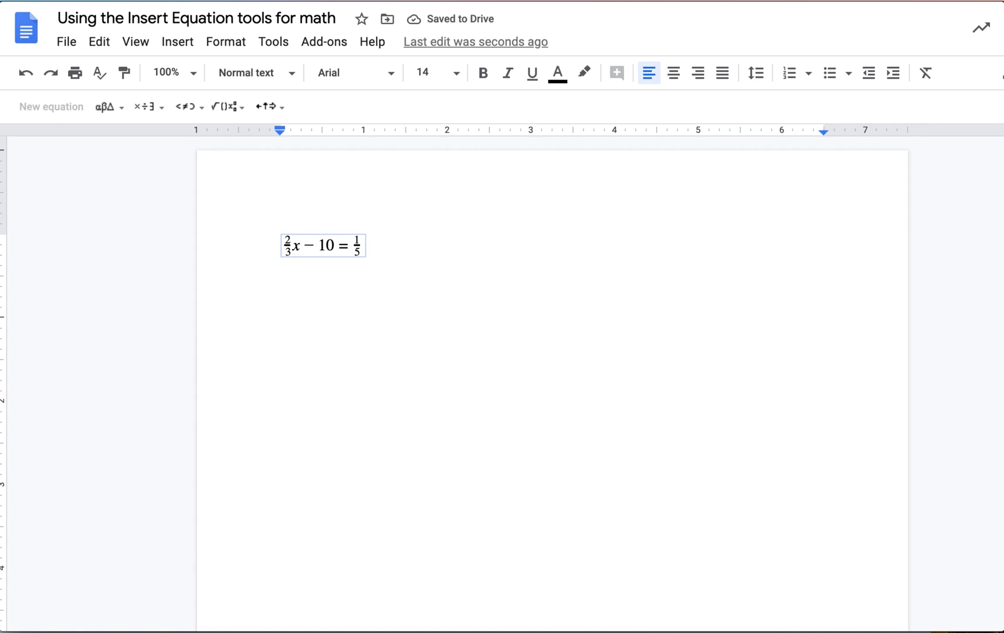
pyautogui.press('Right')
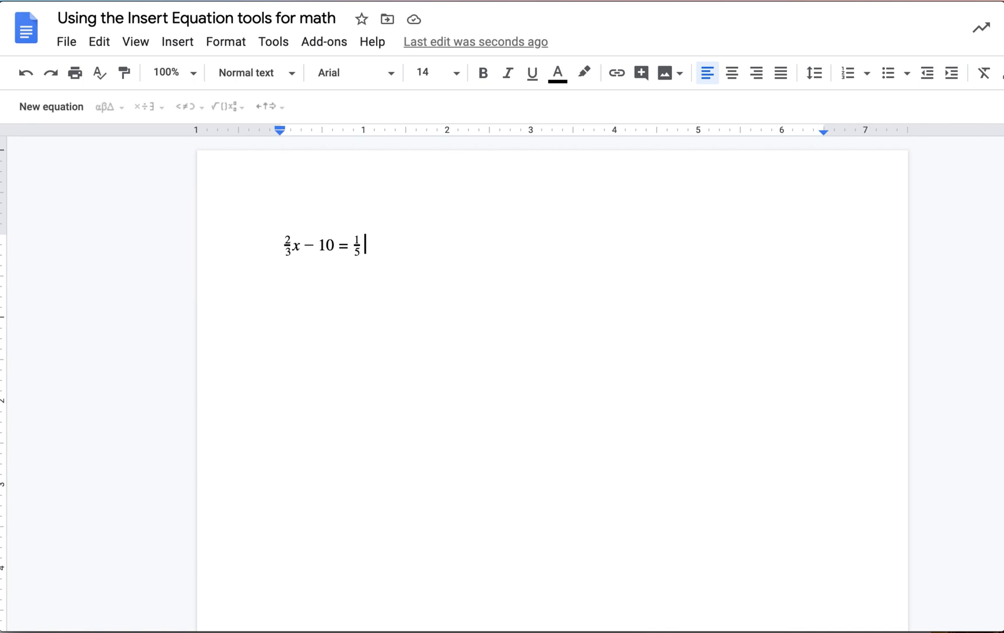
# - Add the plain text "You can solve this equation!" beside the equation, separated by a gap
pyautogui.write('You c')
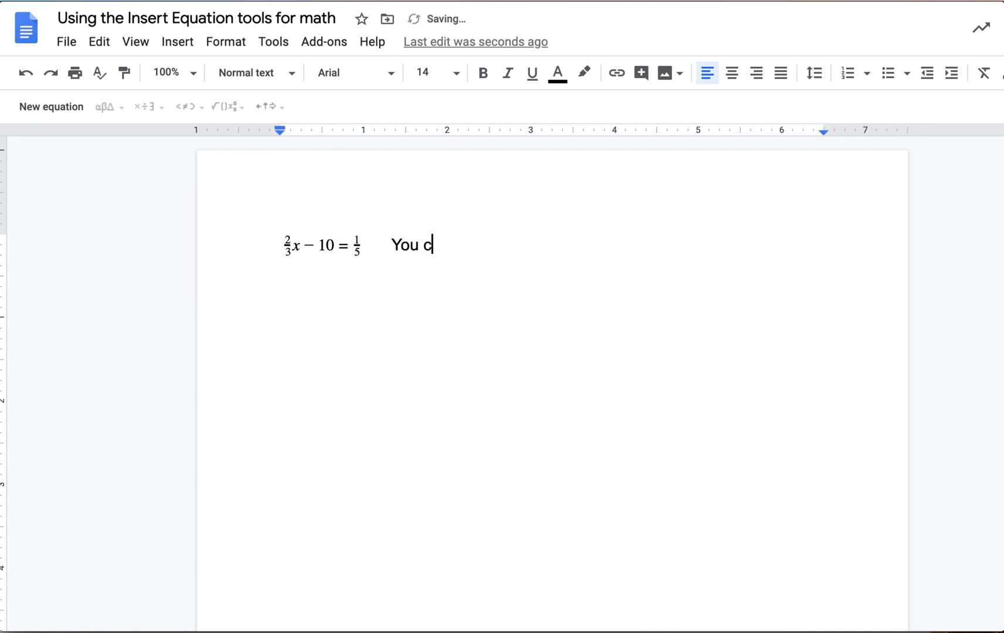
pyautogui.write('an solve this')
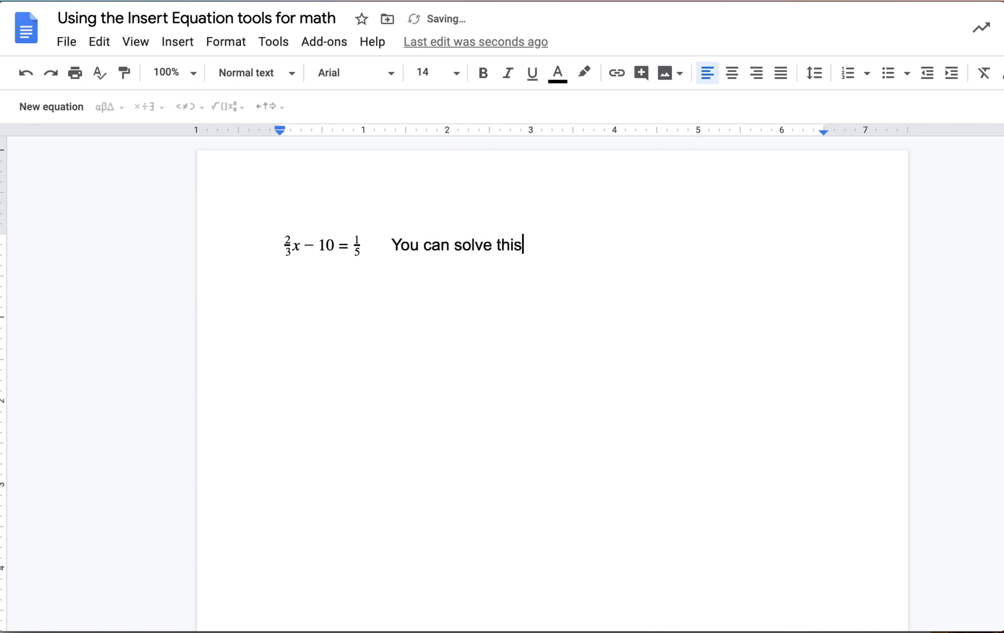
pyautogui.write(' equation!')
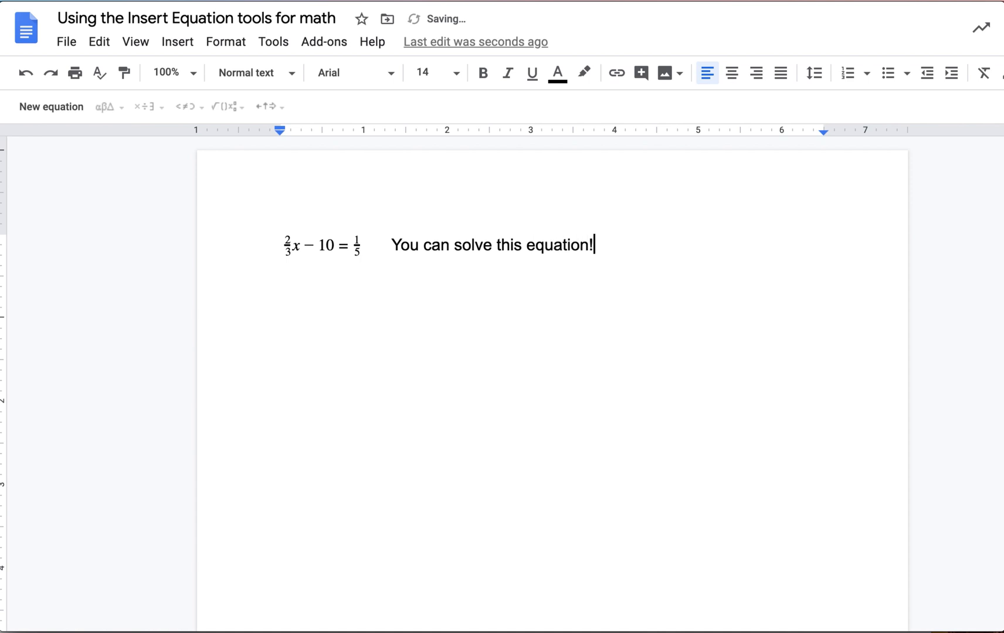
# - Insert a second equation two lines below the first, reading 3x³ + 2x − 3, using the superscript template for the exponent
pyautogui.press('Return')
pyautogui.press('Return')
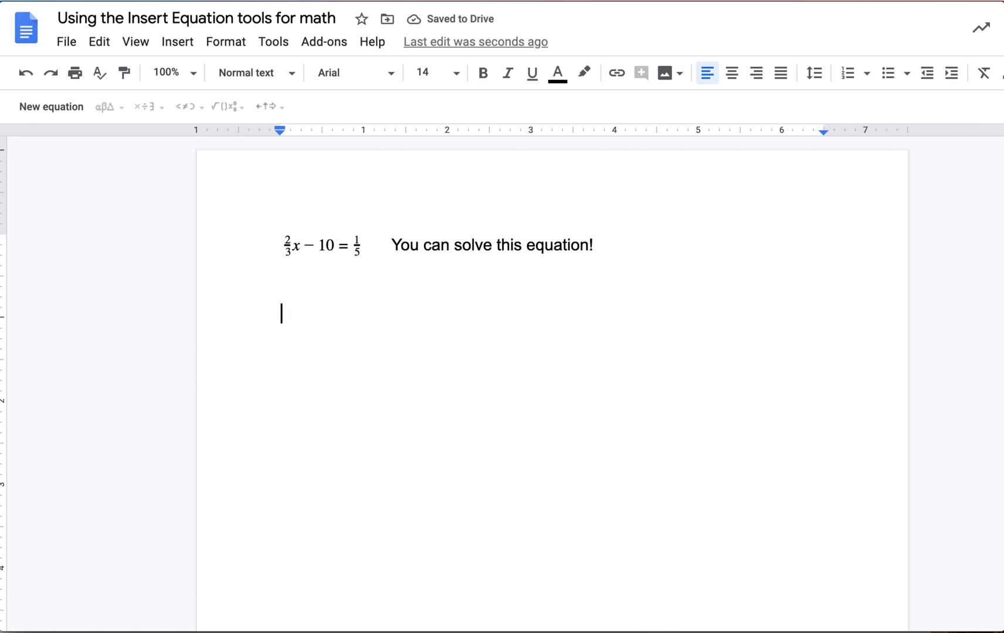
pyautogui.click(47, 112)
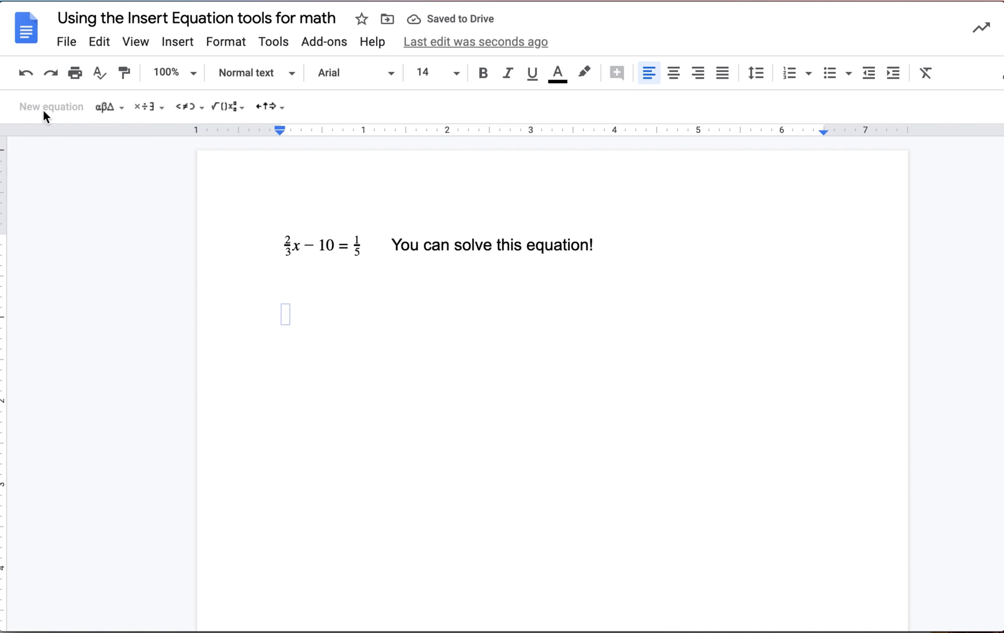
pyautogui.write('3')
pyautogui.click(234, 113)
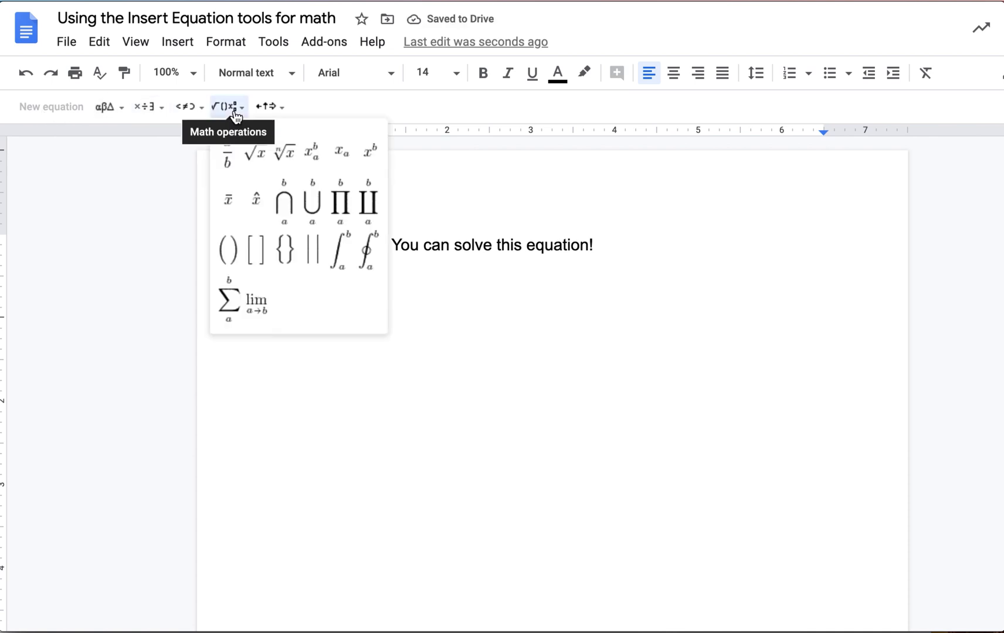
pyautogui.click(374, 162)
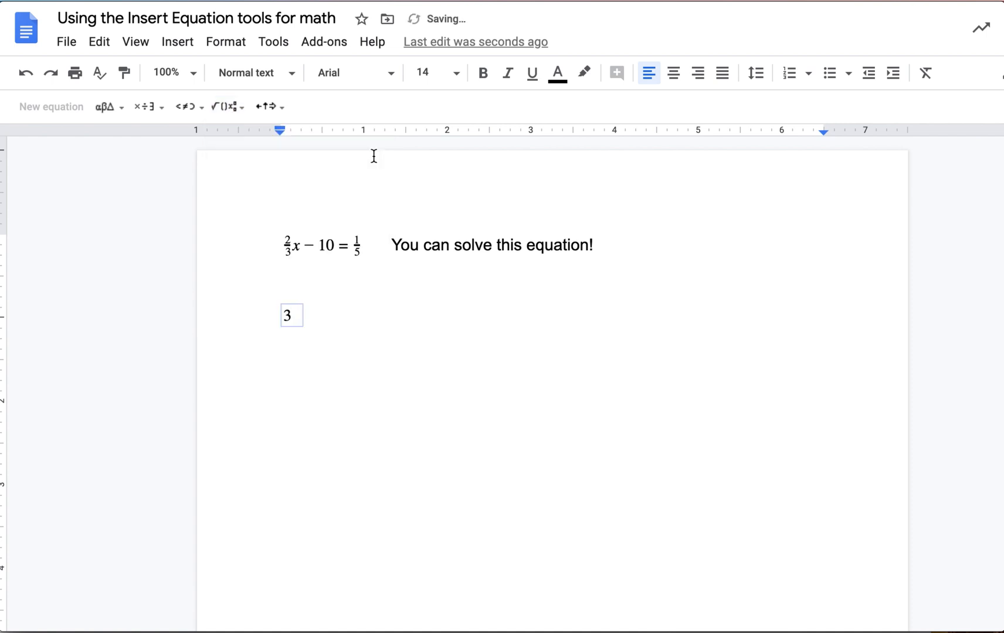
pyautogui.write('x^')
pyautogui.write('3')
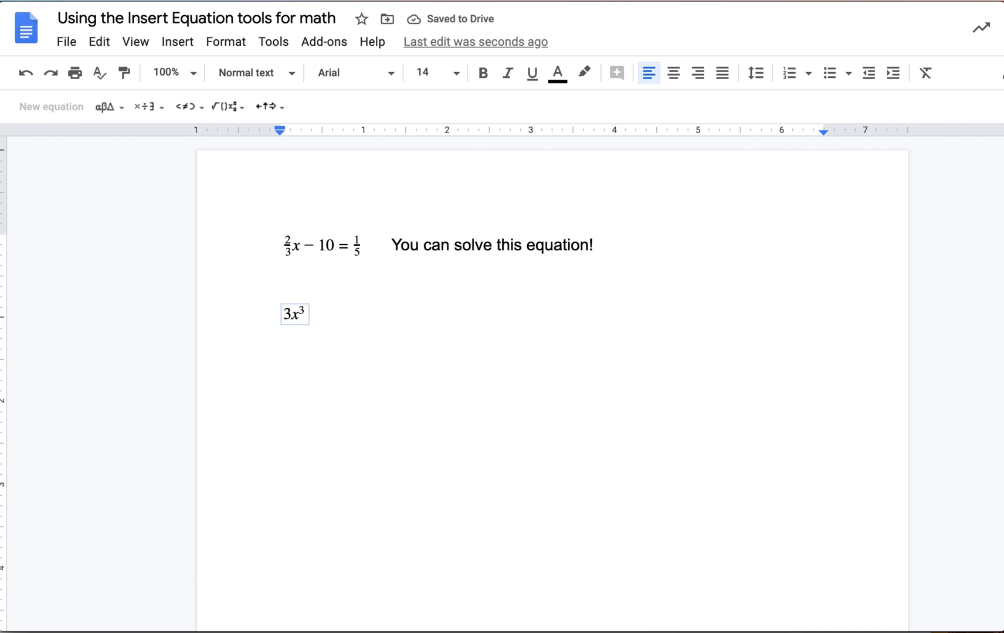
pyautogui.write('+2x-3')
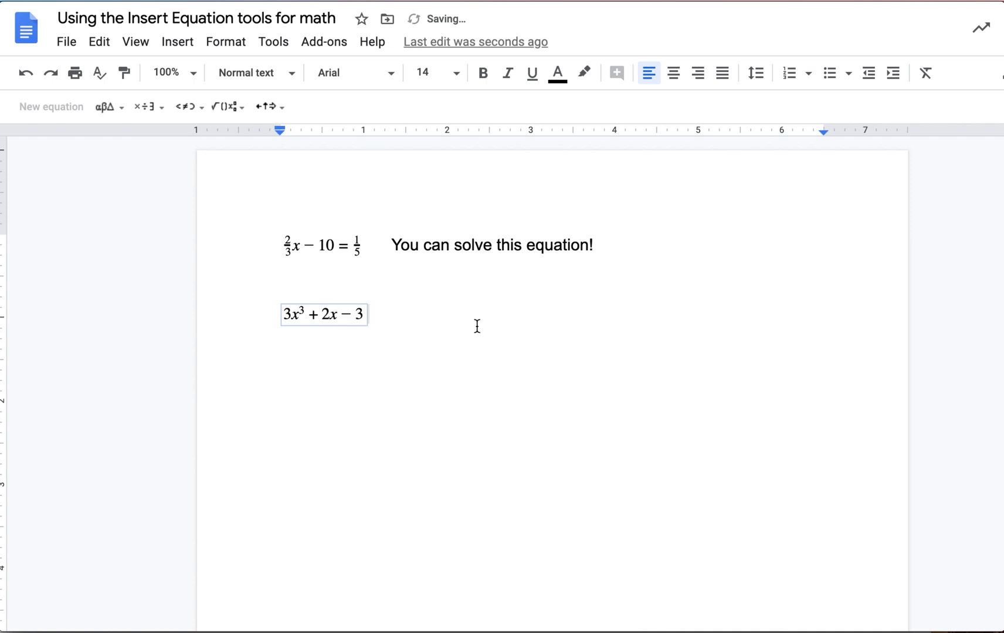
pyautogui.press('Right')
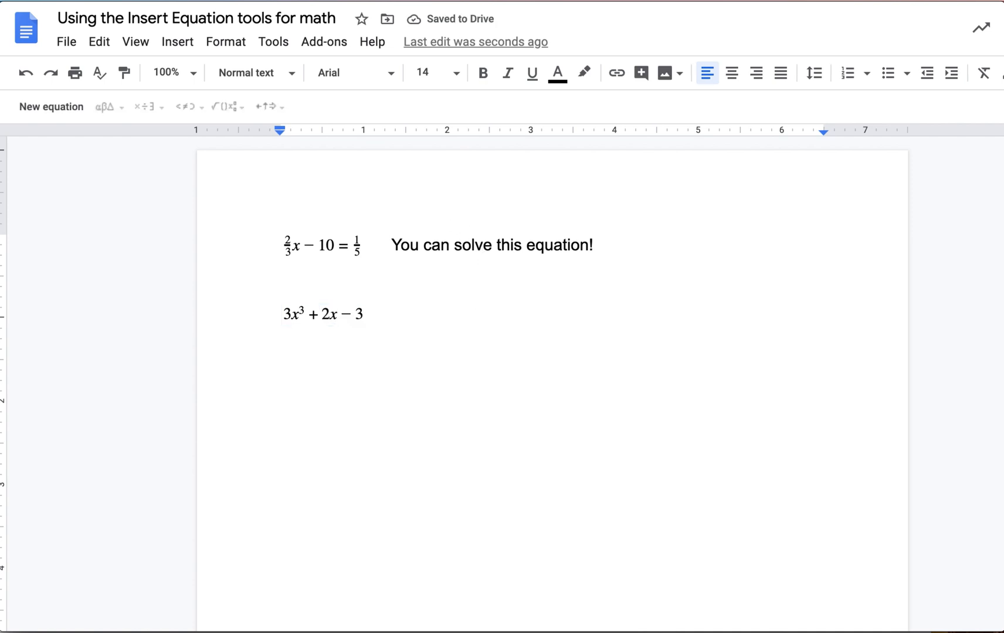
# - Write x⁴ as ordinary text on a new line below the second equation, with the 4 as superscript
pyautogui.press('Return')
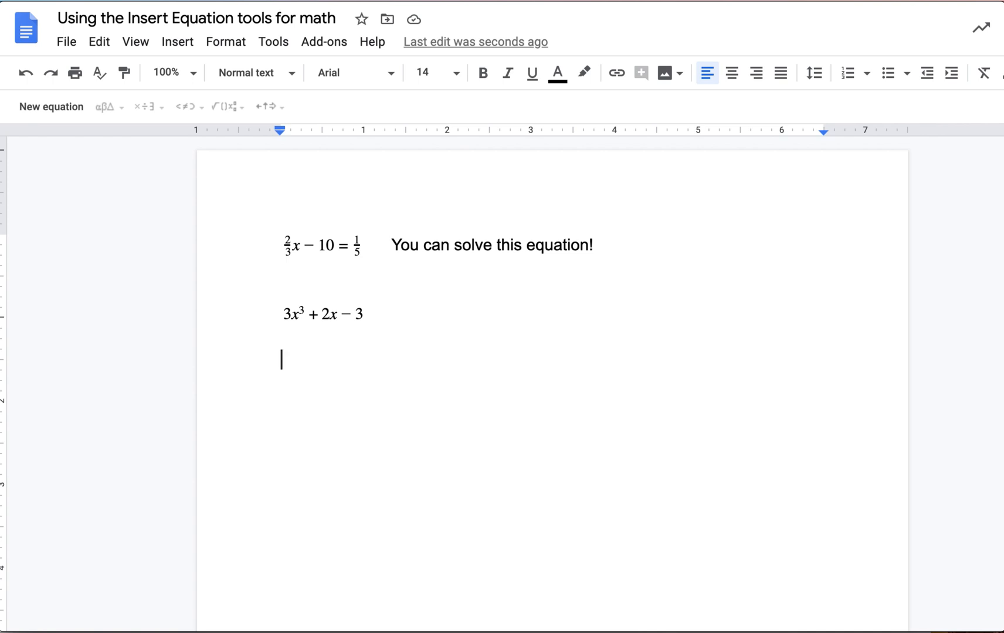
pyautogui.write('x')
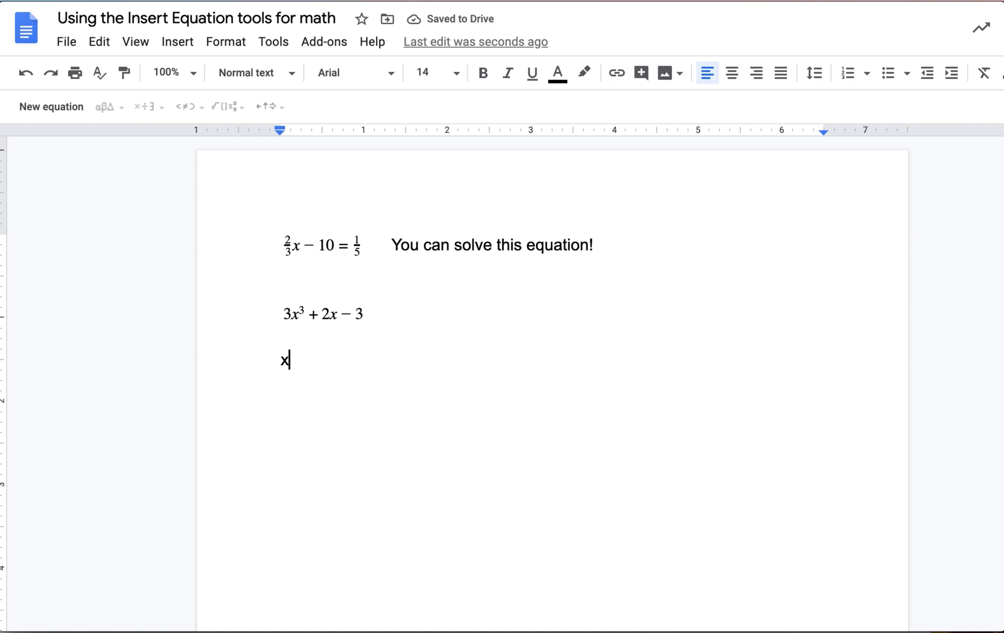
pyautogui.press('super+period')
pyautogui.write('4')
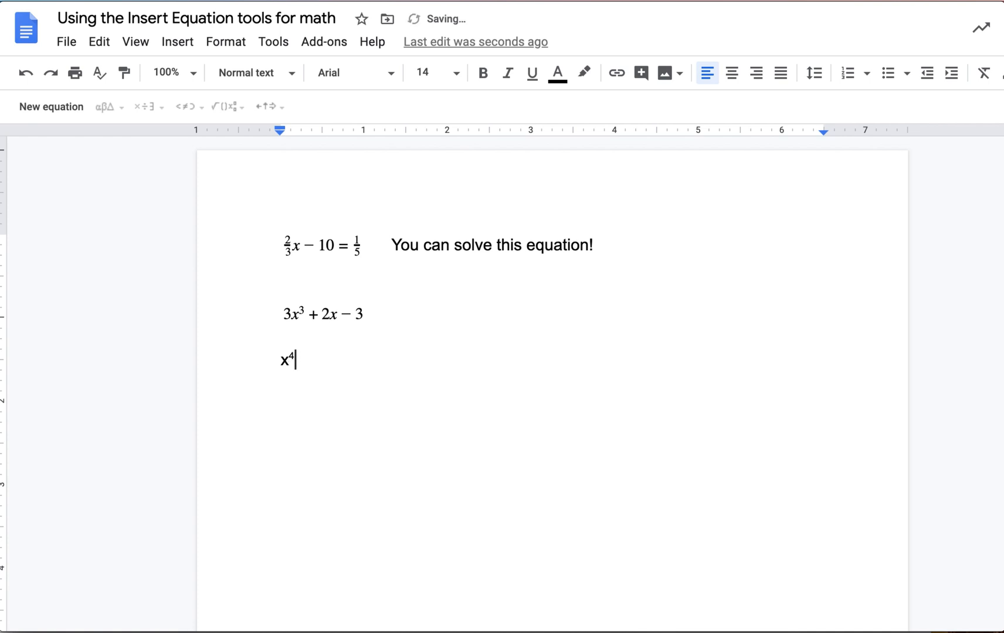
# - Start a new equation on a line below x⁴ with the fraction 1/2
pyautogui.press('Return')
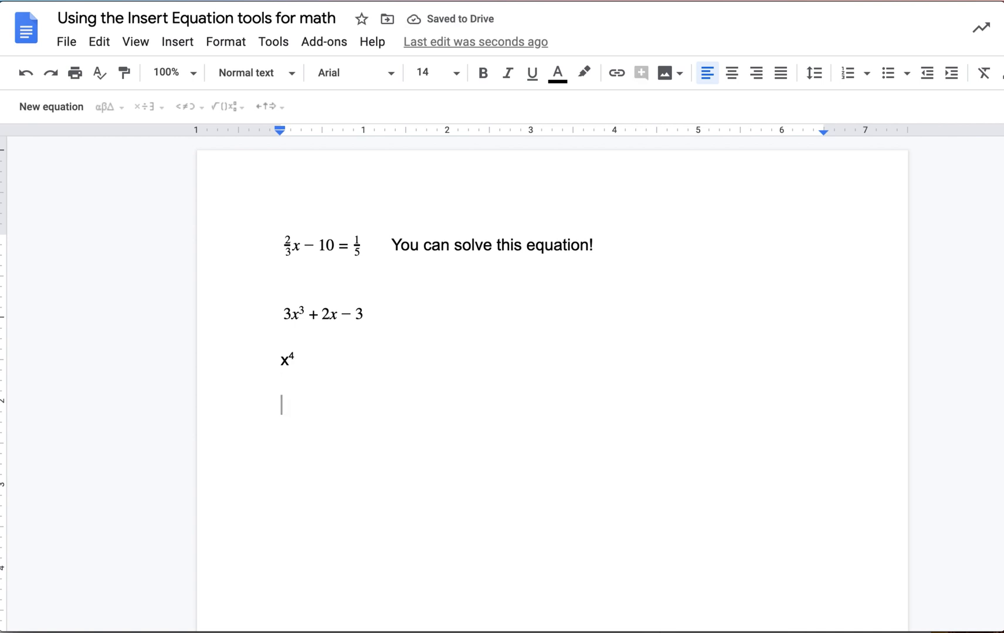
pyautogui.scroll(-1, 553, 385)
pyautogui.scroll(-1, 553, 385)
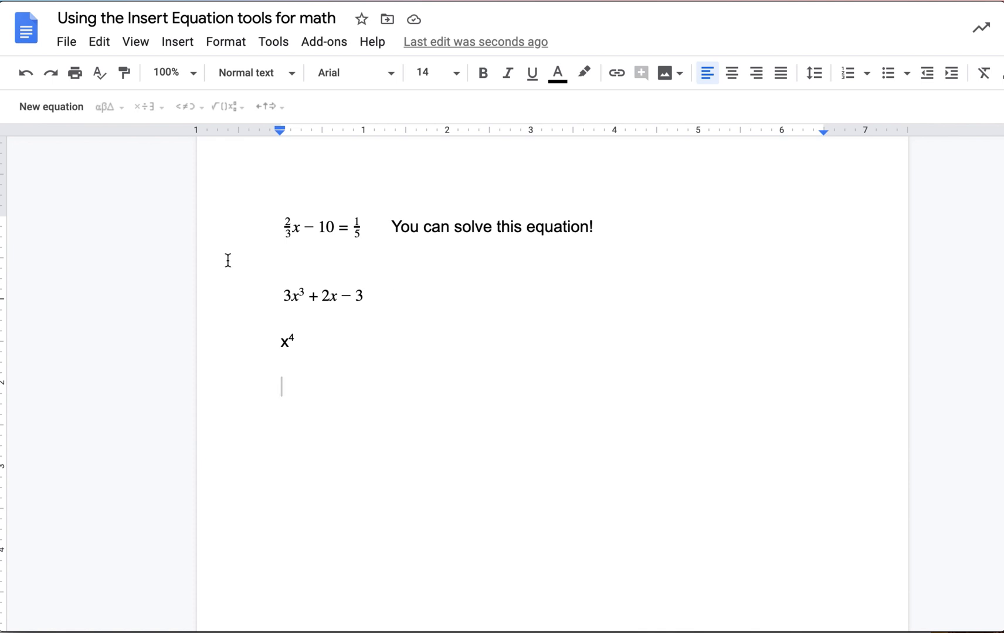
pyautogui.click(72, 119)
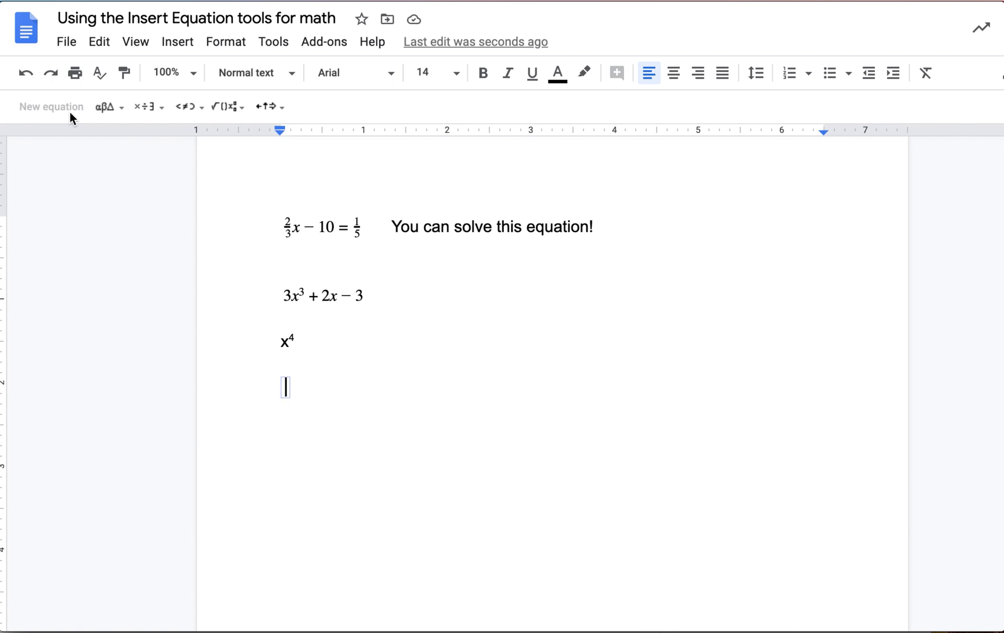
pyautogui.click(237, 110)
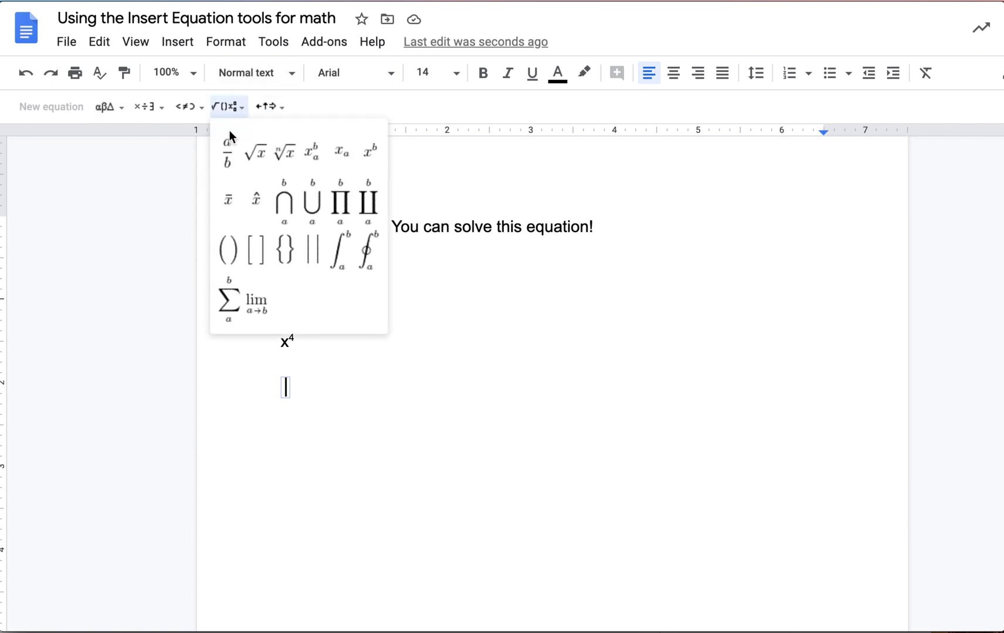
pyautogui.click(227, 153)
pyautogui.write('1')
pyautogui.press('Down')
pyautogui.write('2')
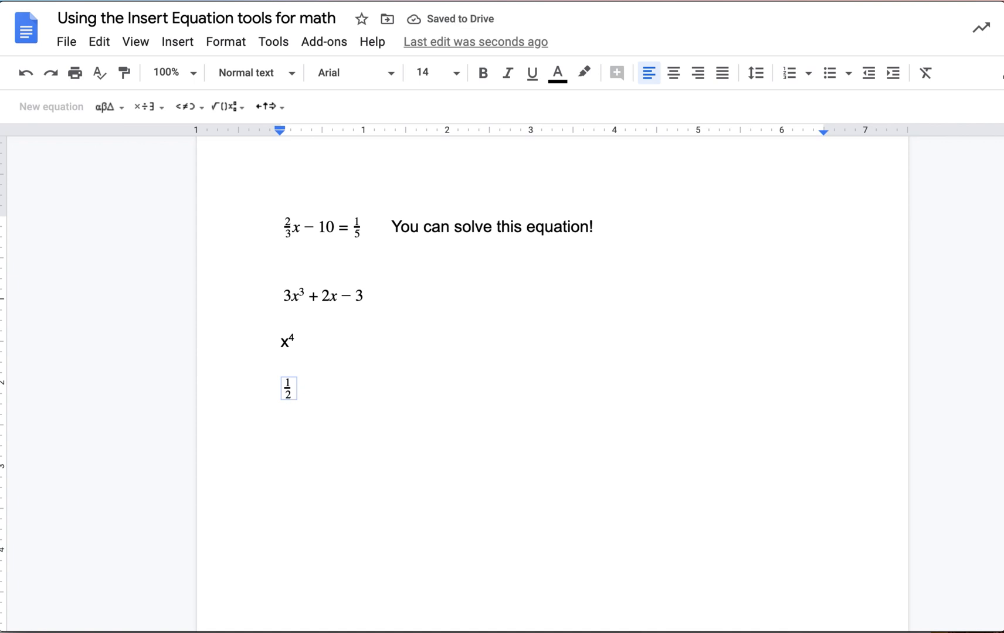
# - Add a superscript template after the fraction and fill its base with (x − 4) using the parentheses template
pyautogui.click(237, 108)
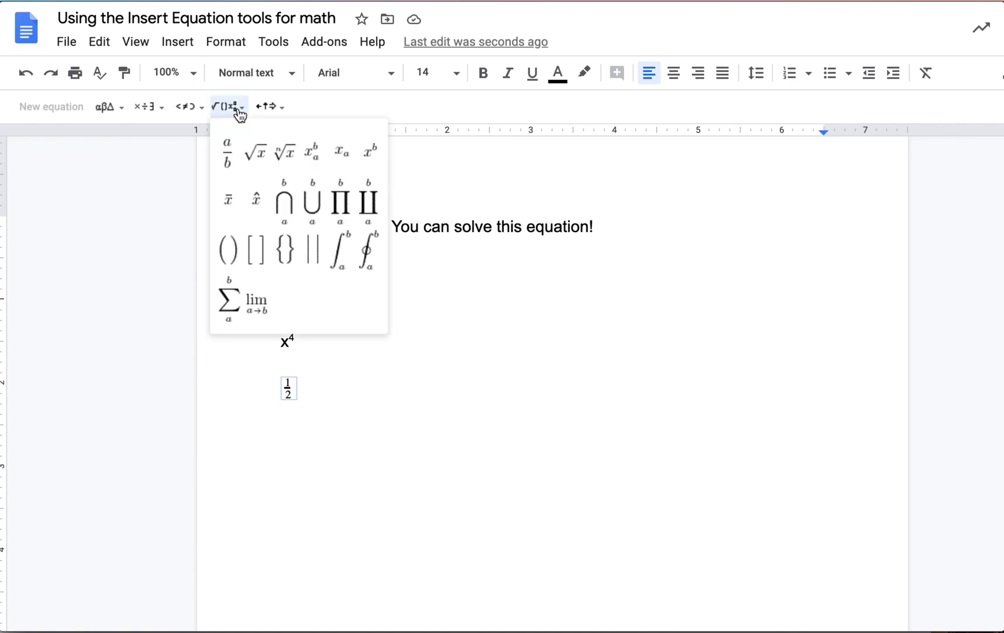
pyautogui.click(370, 160)
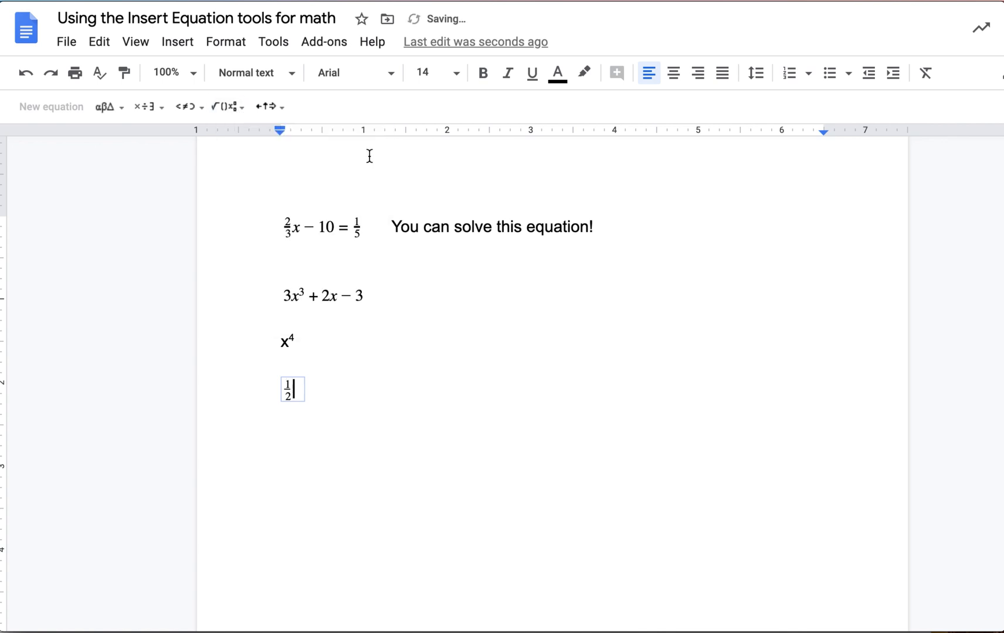
pyautogui.click(241, 108)
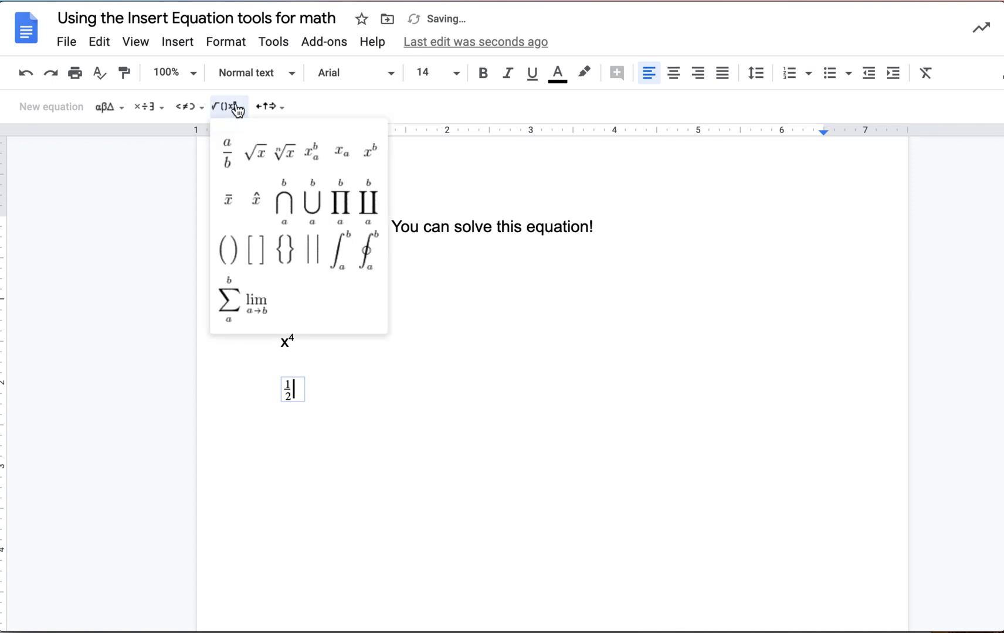
pyautogui.click(228, 252)
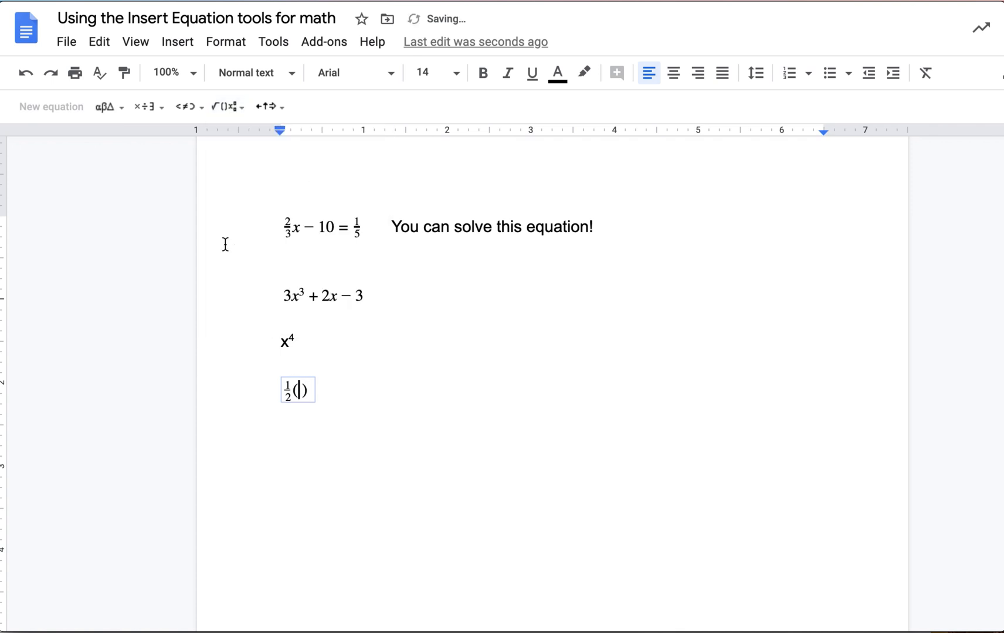
pyautogui.write('x-4')
pyautogui.press('Right')
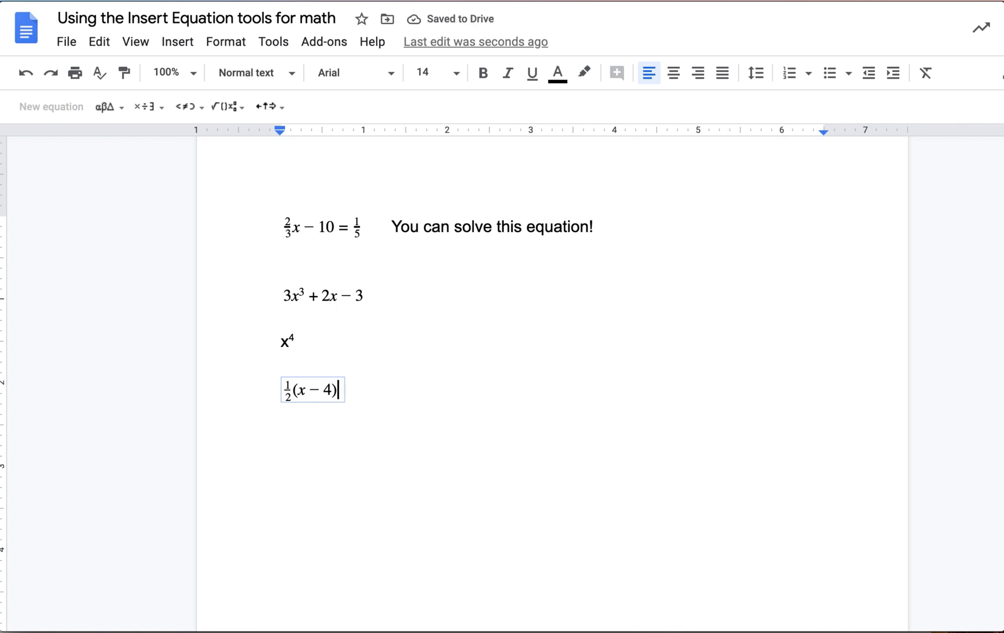
# - Give the parenthesised term the exponent 5 and finish the equation with + 6 = 8
pyautogui.write('^5')
pyautogui.press('Right')
pyautogui.write('+ ')
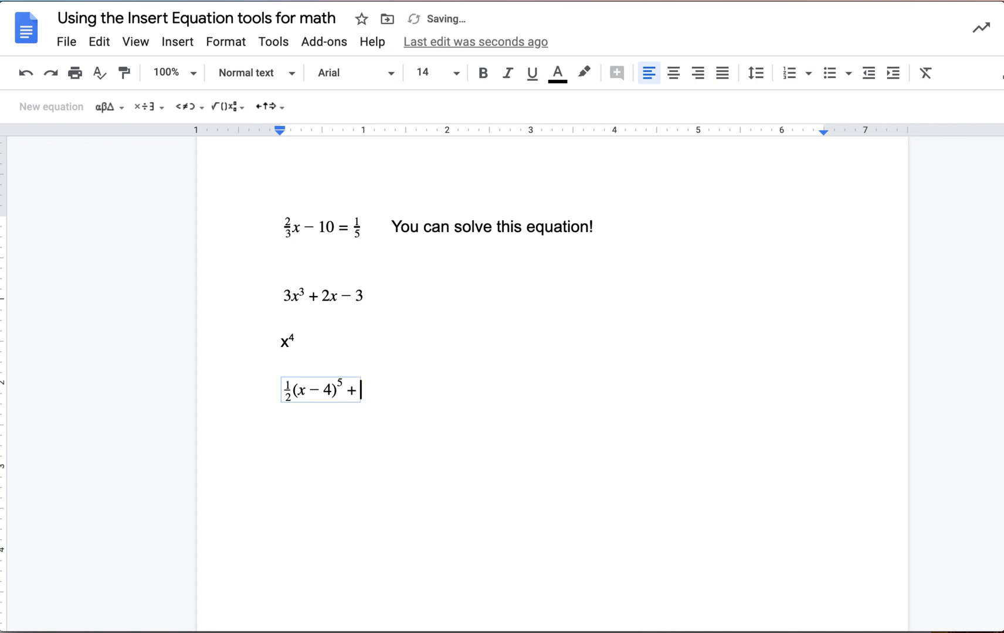
pyautogui.write('6 = 8')
pyautogui.press('Right')
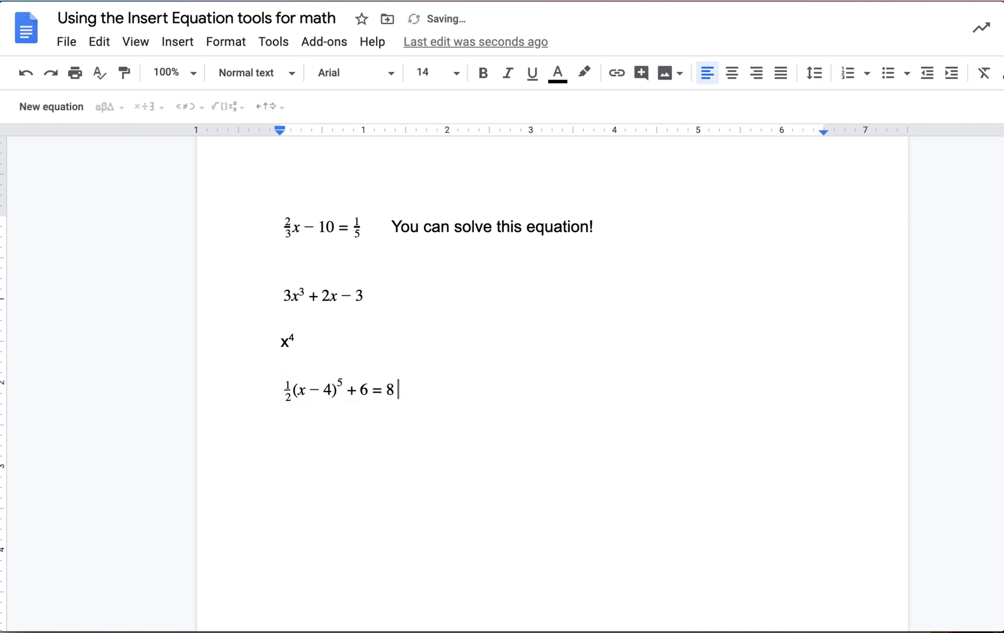
# - Insert another equation below, showing the sixth root of 456 with the nth-root template
pyautogui.press('Return')
pyautogui.press('Return')
pyautogui.click(60, 107)
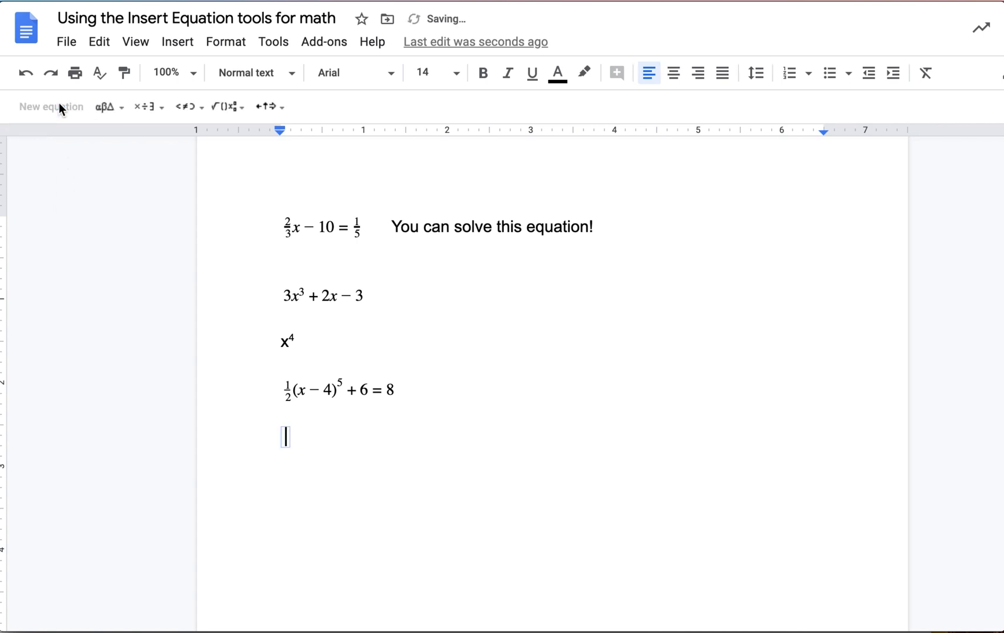
pyautogui.click(238, 107)
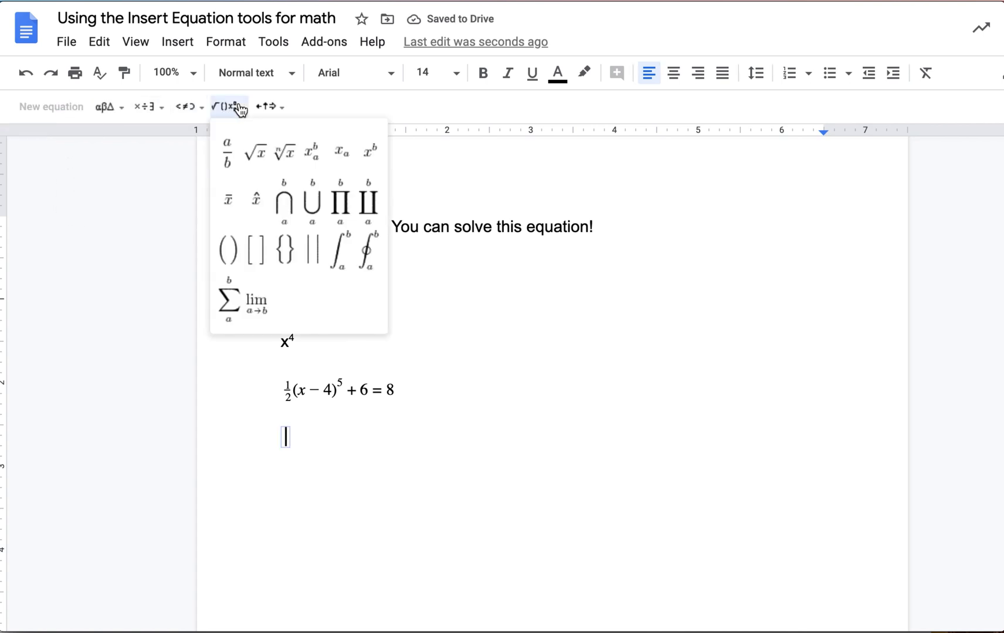
pyautogui.click(286, 154)
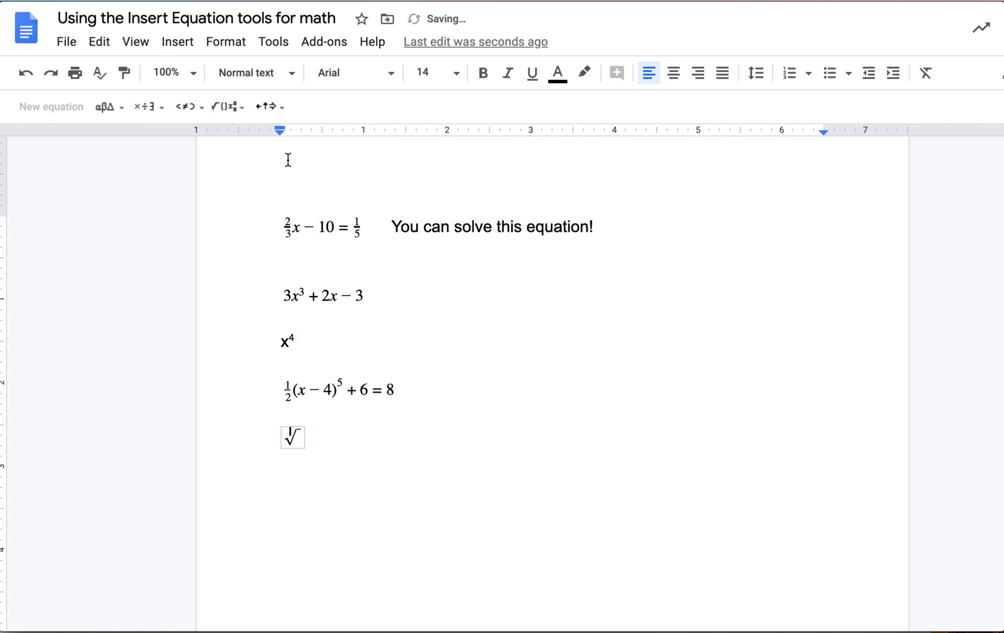
pyautogui.write('6')
pyautogui.press('Right')
pyautogui.write('456')
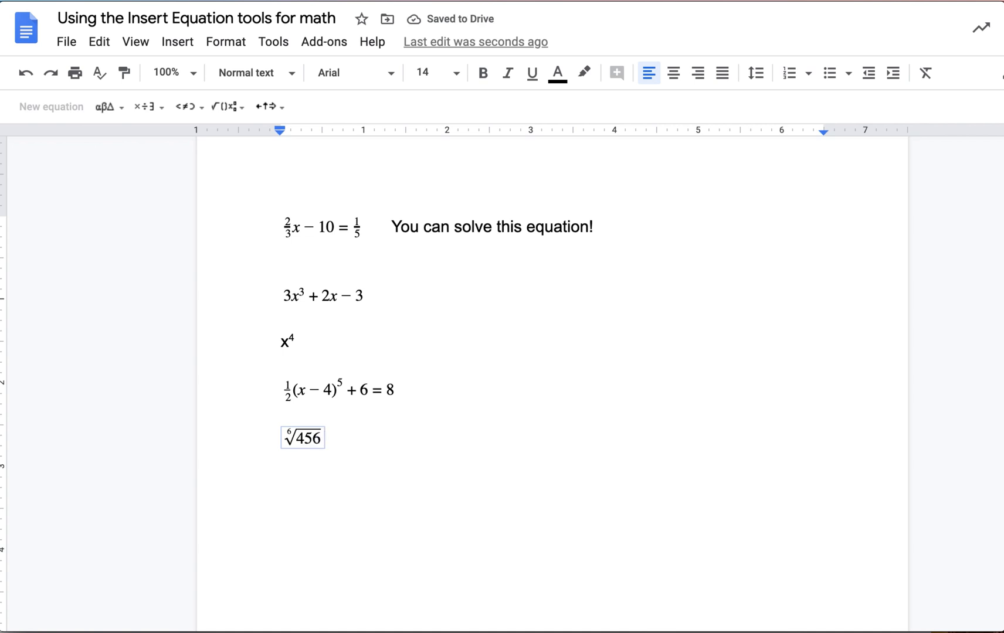
pyautogui.click(553, 530)
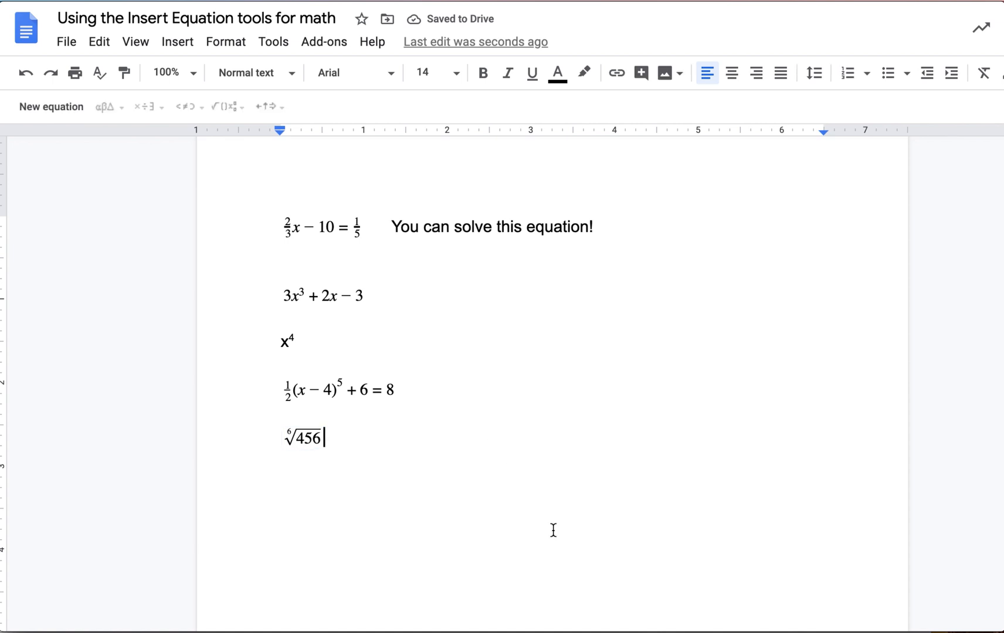